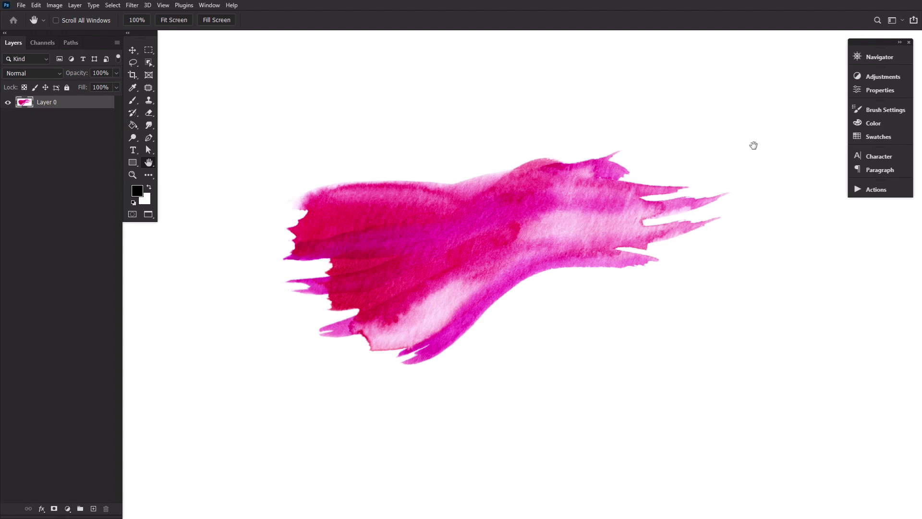
- Add a Gradient Map adjustment to turn the watercolor stroke grayscale
{"action": "left_click", "coordinate": [883, 76]}
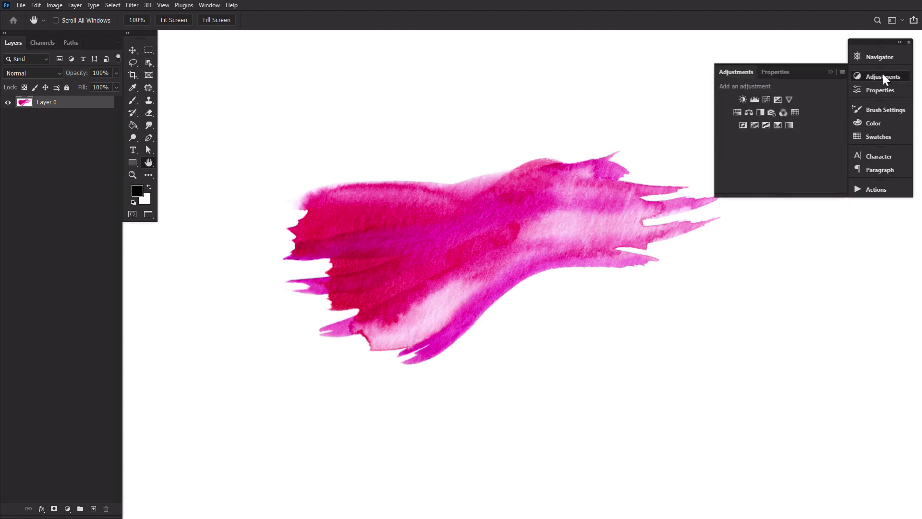
{"action": "left_click", "coordinate": [788, 125]}
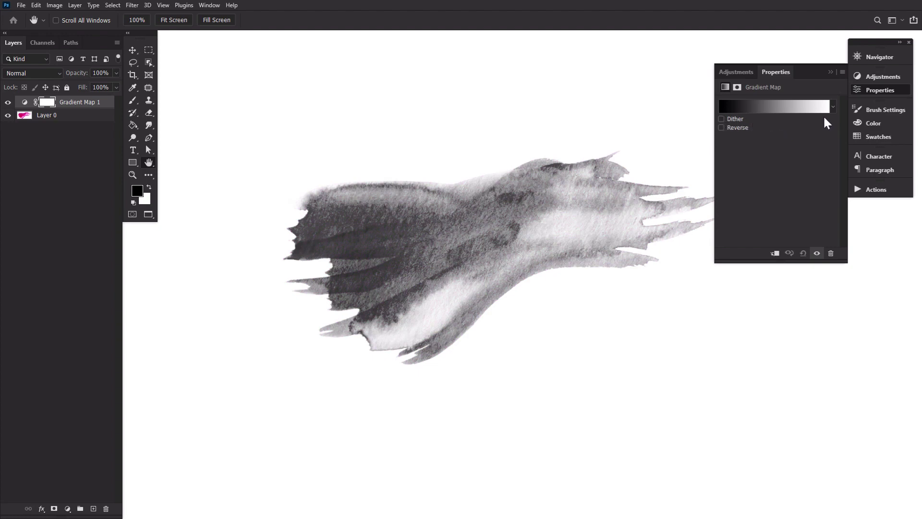
{"action": "left_click", "coordinate": [872, 87]}
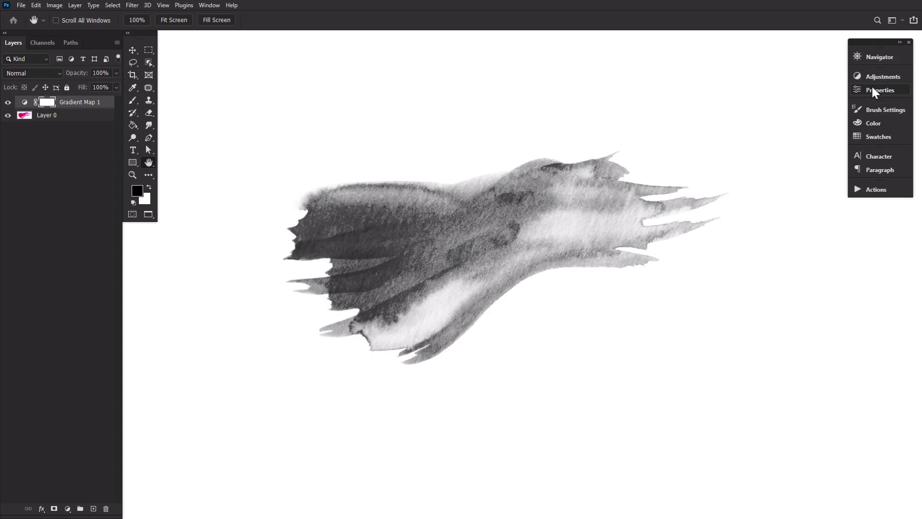
- Add a Levels adjustment with black input 121 and white input 240
{"action": "left_click", "coordinate": [873, 78]}
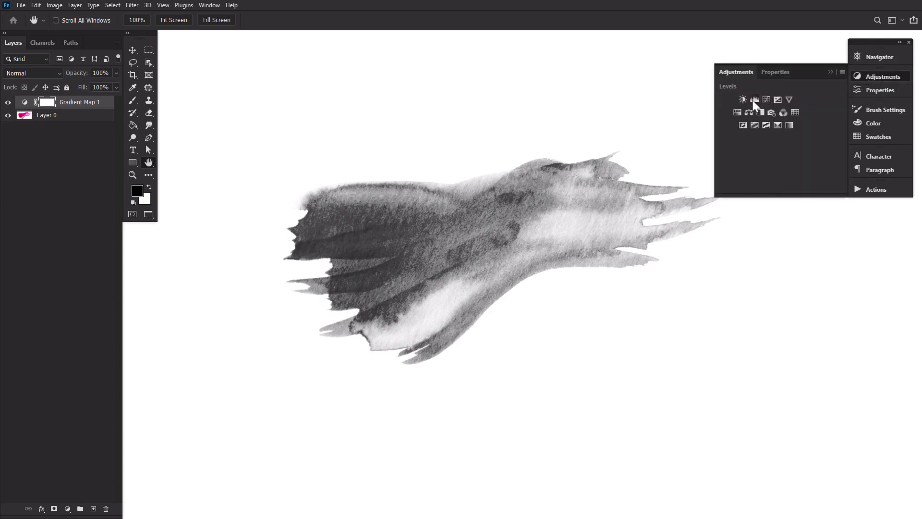
{"action": "left_click_drag", "start_coordinate": [736, 175], "coordinate": [782, 174]}
{"action": "mouse_move", "coordinate": [808, 175]}
{"action": "left_mouse_down"}
{"action": "mouse_move", "coordinate": [829, 176]}
{"action": "mouse_move", "coordinate": [805, 175]}
{"action": "left_mouse_up"}
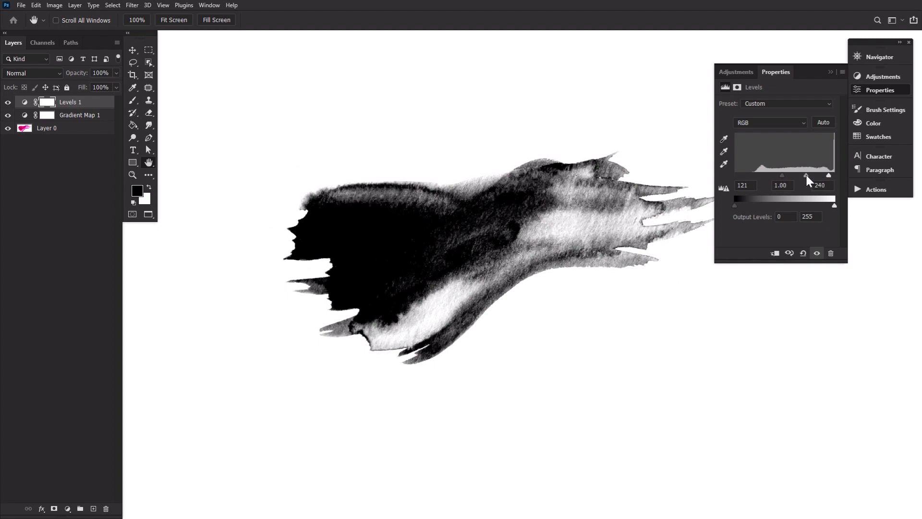
{"action": "left_click", "coordinate": [870, 89]}
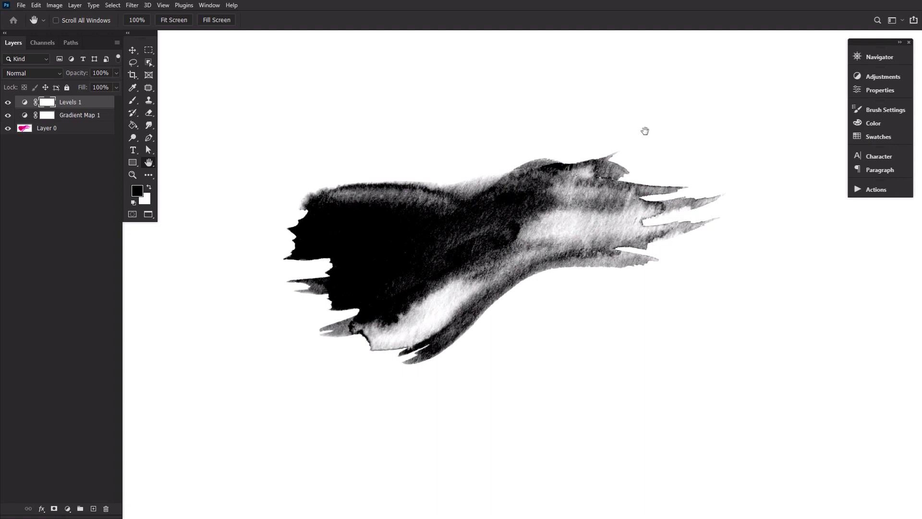
- Define a brush preset from Layer 0's high-contrast stroke with the default name
{"action": "left_click", "coordinate": [88, 130]}
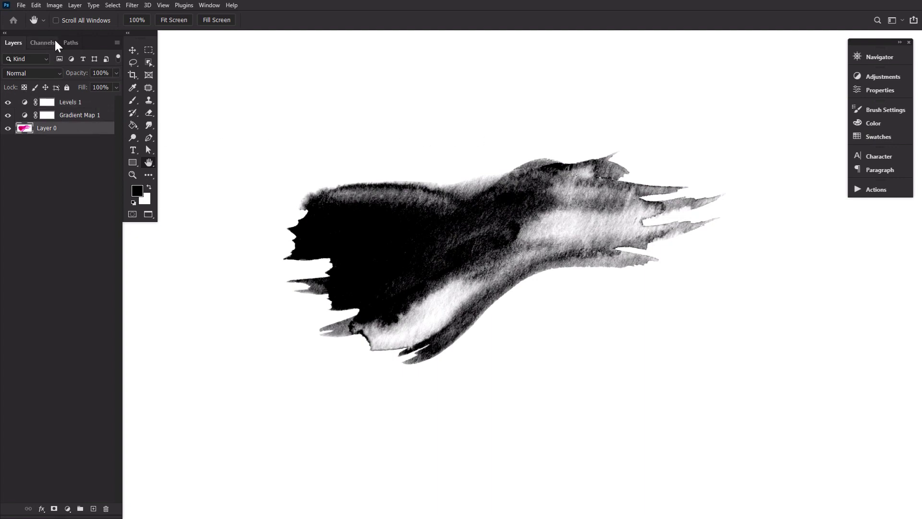
{"action": "left_click", "coordinate": [36, 5]}
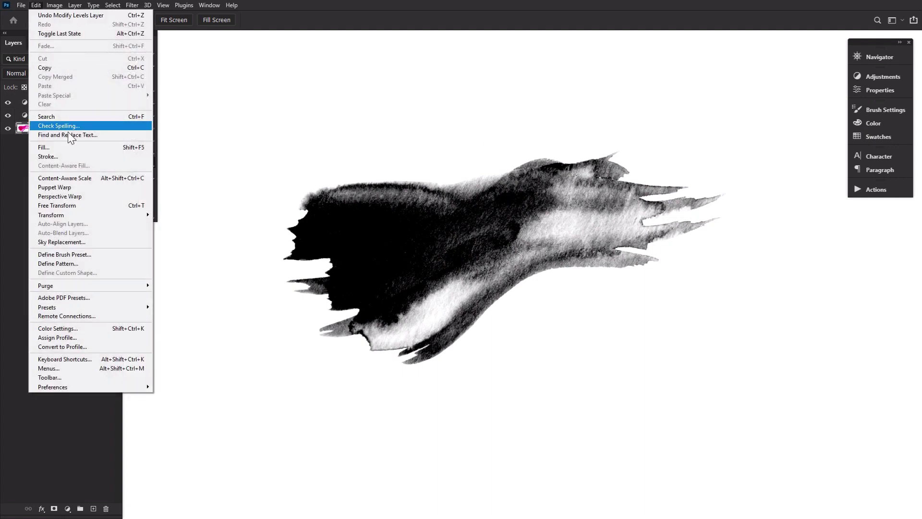
{"action": "left_click", "coordinate": [83, 255]}
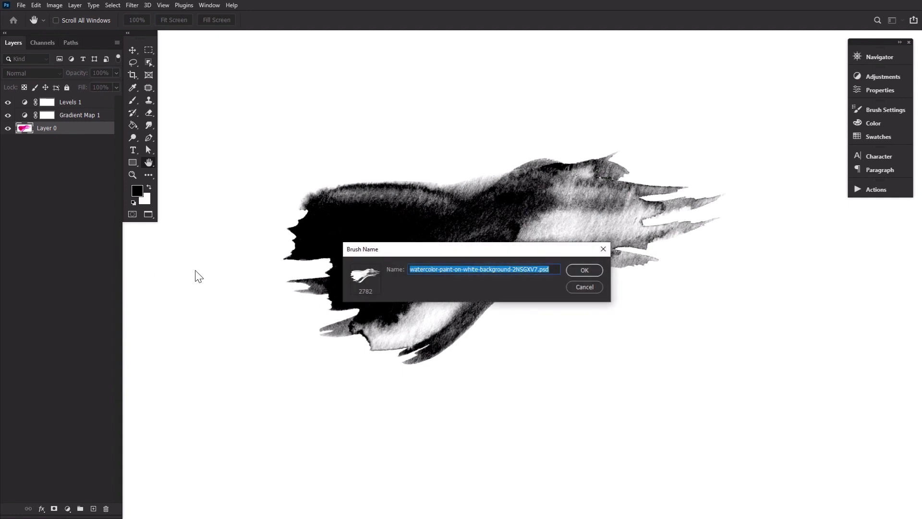
{"action": "left_click", "coordinate": [583, 270]}
{"action": "left_click", "coordinate": [58, 20]}
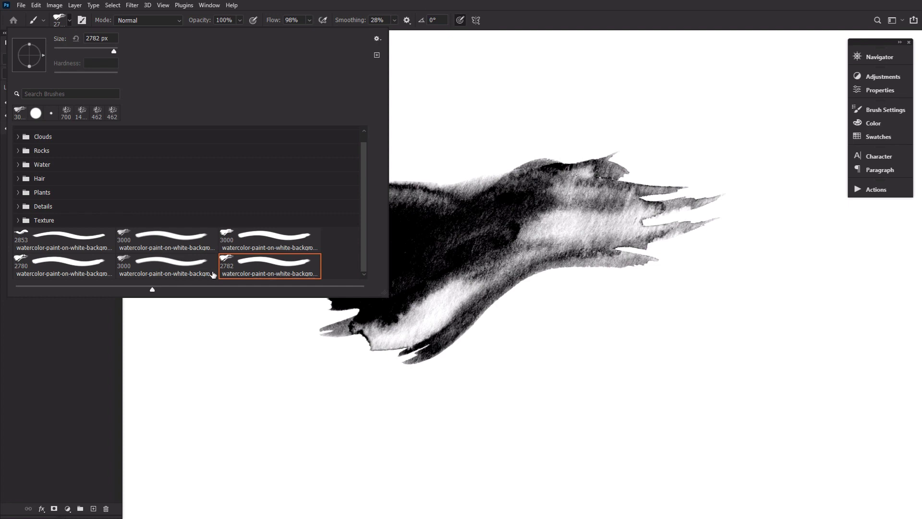
{"action": "left_click", "coordinate": [62, 21]}
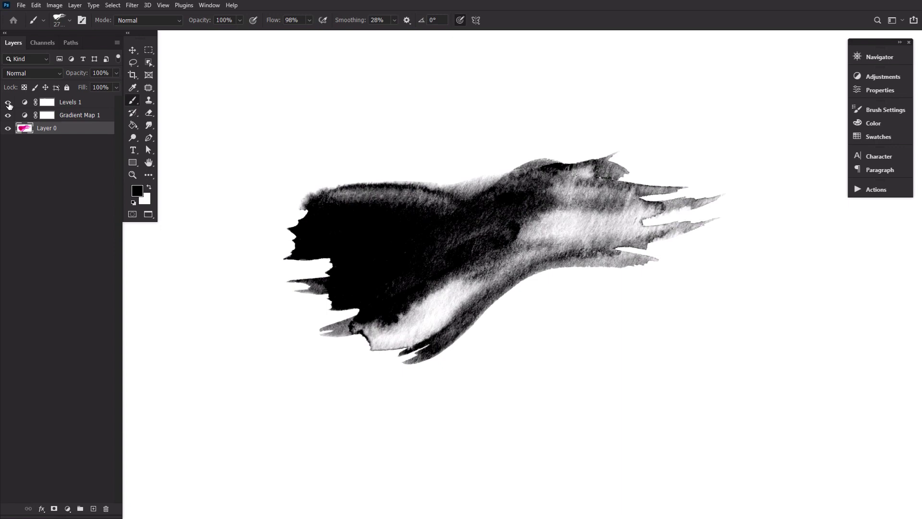
- Hide Levels 1 and define a second brush preset from the softer stroke
{"action": "left_click", "coordinate": [7, 103]}
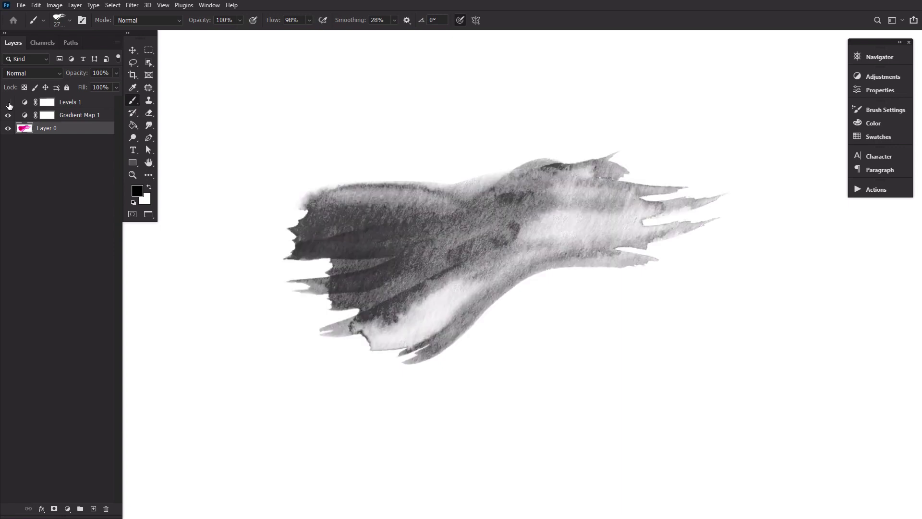
{"action": "left_click", "coordinate": [36, 6]}
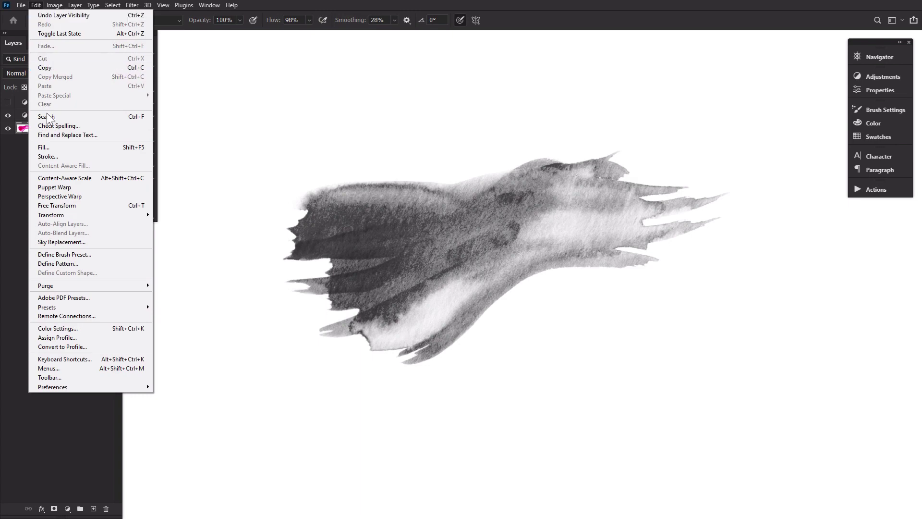
{"action": "left_click", "coordinate": [90, 253]}
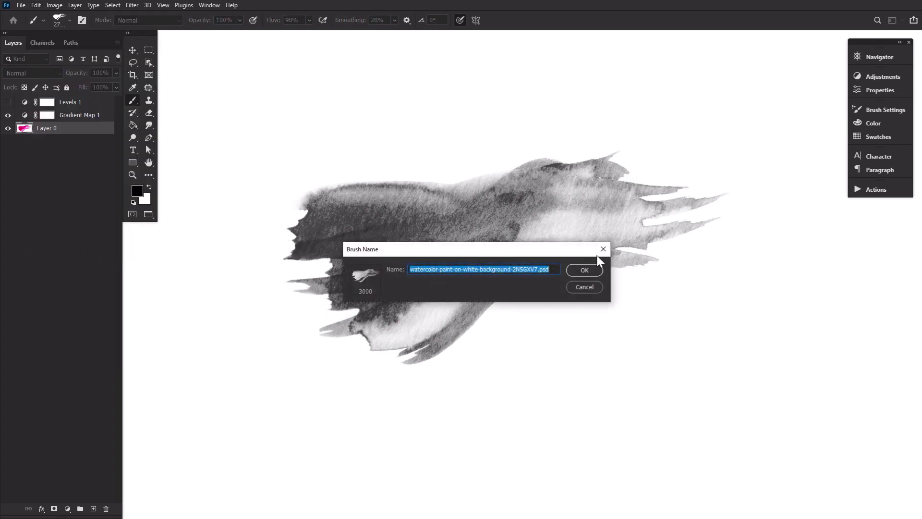
{"action": "left_click", "coordinate": [598, 269]}
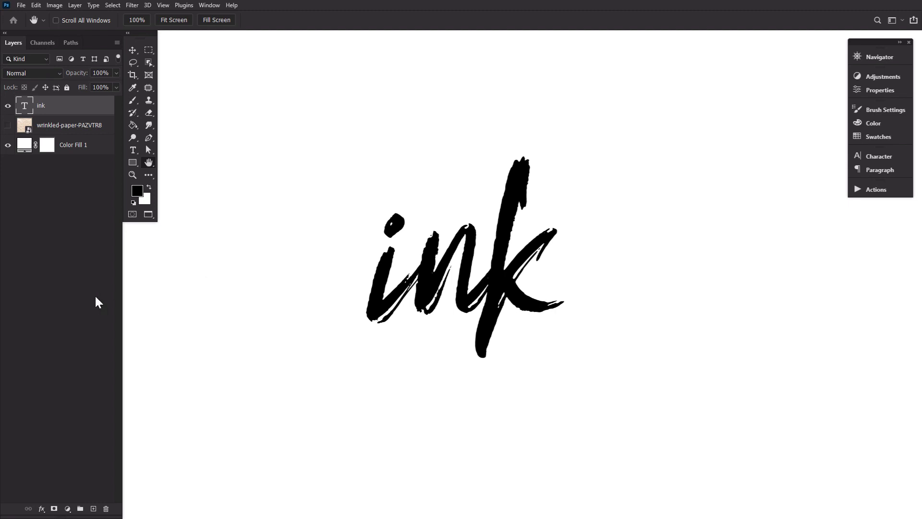
- Mask the ink text layer and paint watercolor brush texture over the n, k and lower i
{"action": "left_click", "coordinate": [54, 508]}
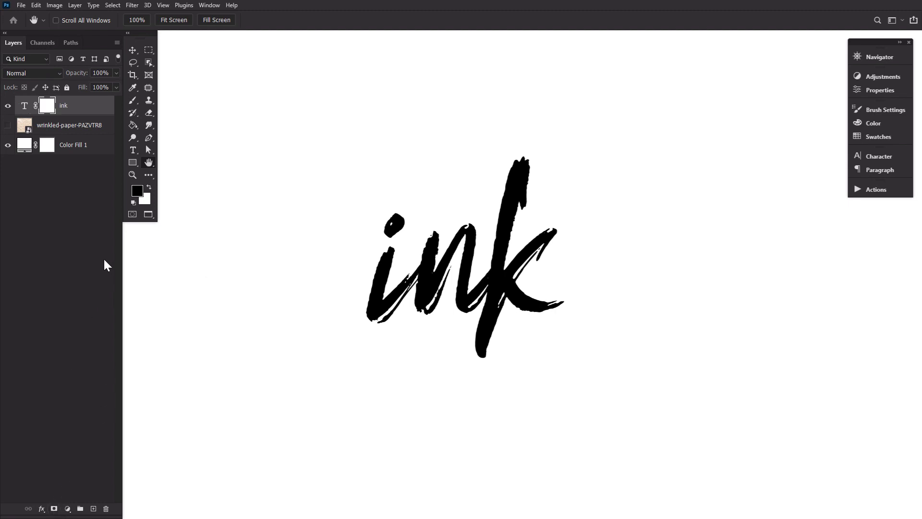
{"action": "left_click", "coordinate": [134, 100]}
{"action": "mouse_move", "coordinate": [454, 206]}
{"action": "left_mouse_down"}
{"action": "mouse_move", "coordinate": [525, 273]}
{"action": "mouse_move", "coordinate": [535, 237]}
{"action": "mouse_move", "coordinate": [606, 193]}
{"action": "left_mouse_up"}
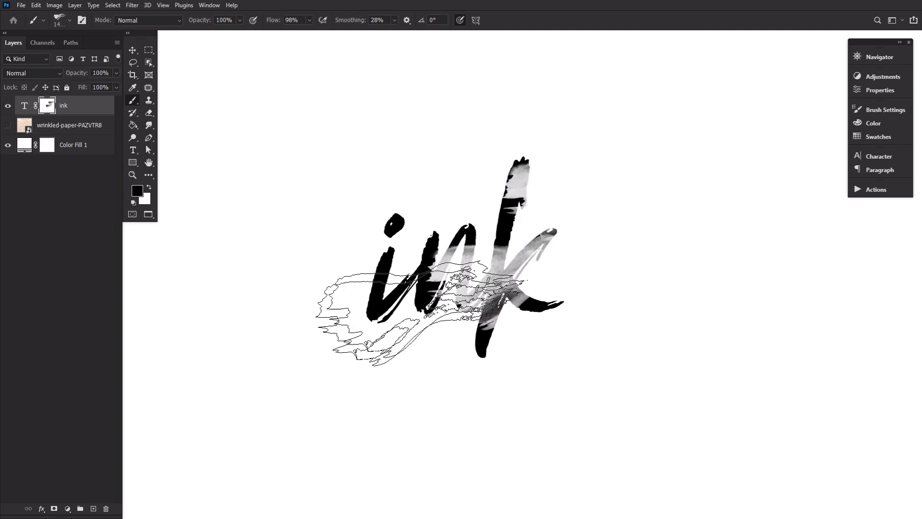
{"action": "left_click", "coordinate": [340, 327]}
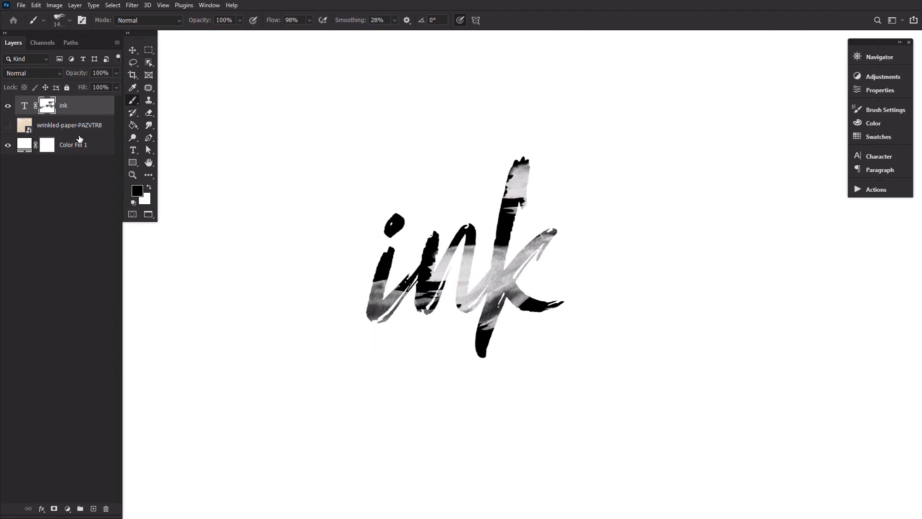
- Add a new layer above the wrinkled paper and stamp a smaller watercolor stroke left of the i
{"action": "left_click", "coordinate": [72, 126]}
{"action": "left_click", "coordinate": [93, 508]}
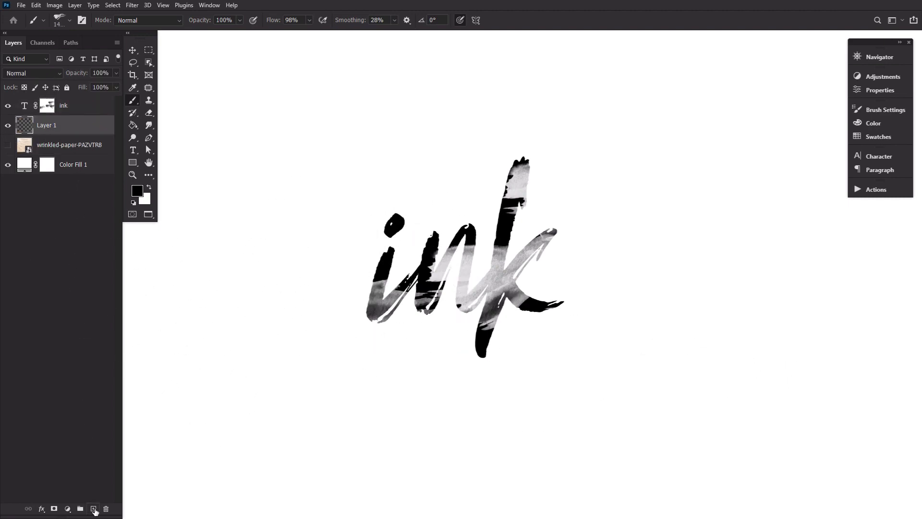
{"action": "key", "text": "bracketleft"}
{"action": "key", "text": "bracketleft"}
{"action": "key", "text": "bracketleft"}
{"action": "key", "text": "bracketleft"}
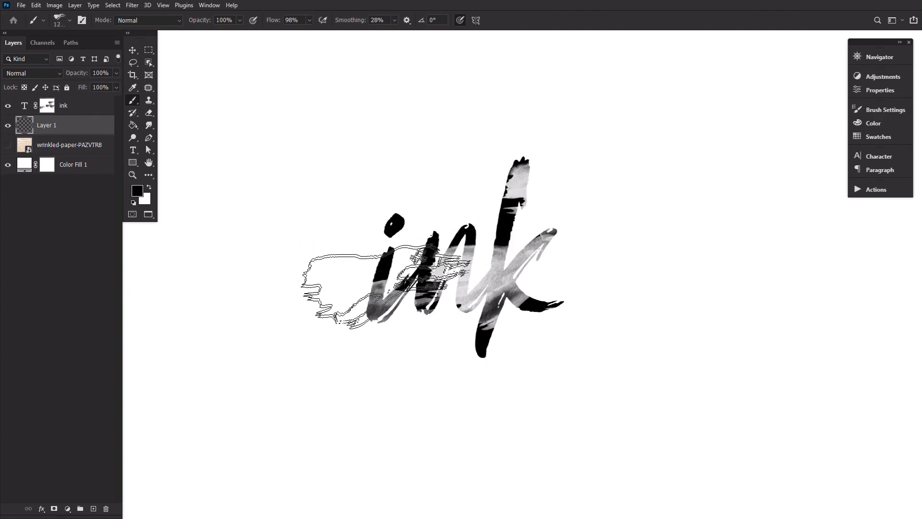
{"action": "left_click", "coordinate": [363, 319]}
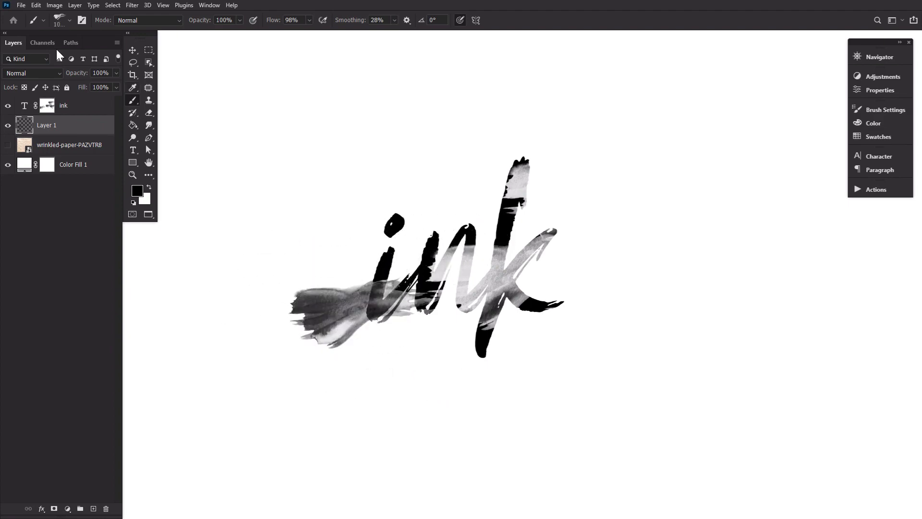
- Switch to the 2782 watercolor brush preset and adjust its size
{"action": "left_click", "coordinate": [60, 20]}
{"action": "left_click", "coordinate": [270, 239]}
{"action": "key", "text": "Return"}
{"action": "key", "text": "bracketleft"}
{"action": "key", "text": "bracketleft"}
{"action": "key", "text": "bracketleft"}
{"action": "key", "text": "bracketleft"}
{"action": "key", "text": "bracketleft"}
{"action": "key", "text": "bracketleft"}
{"action": "key", "text": "bracketleft"}
{"action": "key", "text": "bracketleft"}
{"action": "key", "text": "bracketleft"}
{"action": "key", "text": "bracketleft"}
{"action": "key", "text": "bracketleft"}
{"action": "key", "text": "bracketleft"}
{"action": "key", "text": "bracketleft"}
{"action": "key", "text": "bracketleft"}
{"action": "key", "text": "bracketleft"}
{"action": "key", "text": "bracketleft"}
{"action": "key", "text": "bracketleft"}
{"action": "left_click", "coordinate": [885, 110]}
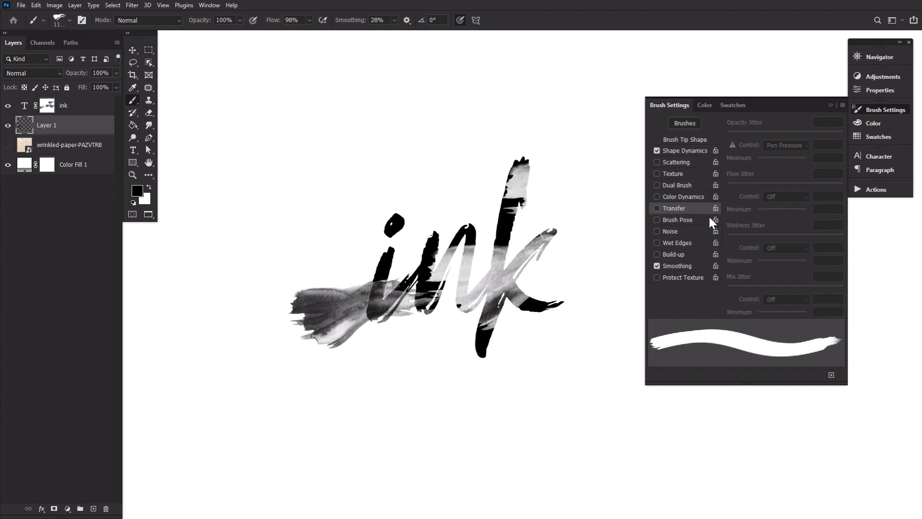
{"action": "key", "text": "period"}
{"action": "right_click", "coordinate": [390, 269]}
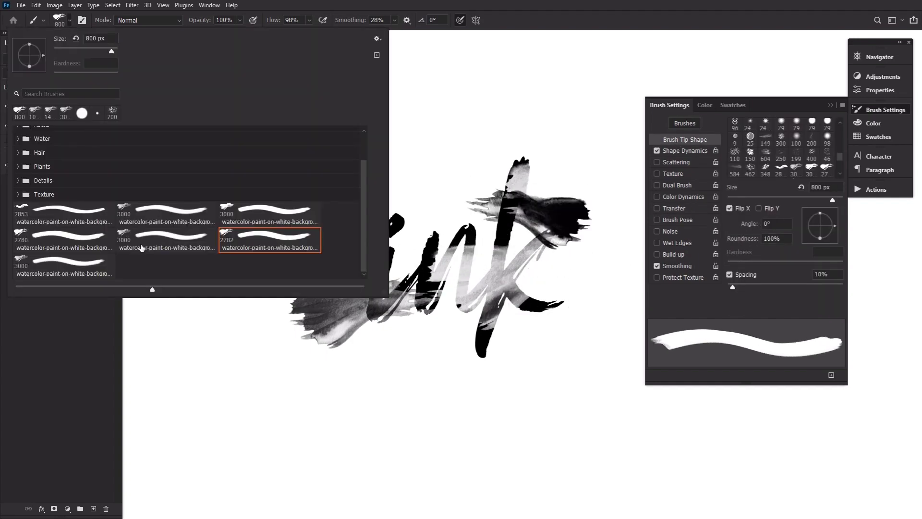
{"action": "key", "text": "Return"}
- With another watercolor tip, paint a wave above-left of the i and a stroke at the k's lower right
{"action": "key", "text": "bracketleft"}
{"action": "key", "text": "bracketleft"}
{"action": "key", "text": "bracketleft"}
{"action": "key", "text": "bracketleft"}
{"action": "key", "text": "bracketleft"}
{"action": "key", "text": "bracketleft"}
{"action": "key", "text": "bracketleft"}
{"action": "key", "text": "bracketleft"}
{"action": "key", "text": "bracketleft"}
{"action": "key", "text": "bracketleft"}
{"action": "key", "text": "bracketleft"}
{"action": "key", "text": "bracketleft"}
{"action": "key", "text": "bracketleft"}
{"action": "key", "text": "bracketleft"}
{"action": "key", "text": "bracketleft"}
{"action": "key", "text": "bracketleft"}
{"action": "key", "text": "bracketleft"}
{"action": "key", "text": "bracketleft"}
{"action": "key", "text": "bracketleft"}
{"action": "key", "text": "bracketleft"}
{"action": "left_click", "coordinate": [357, 229]}
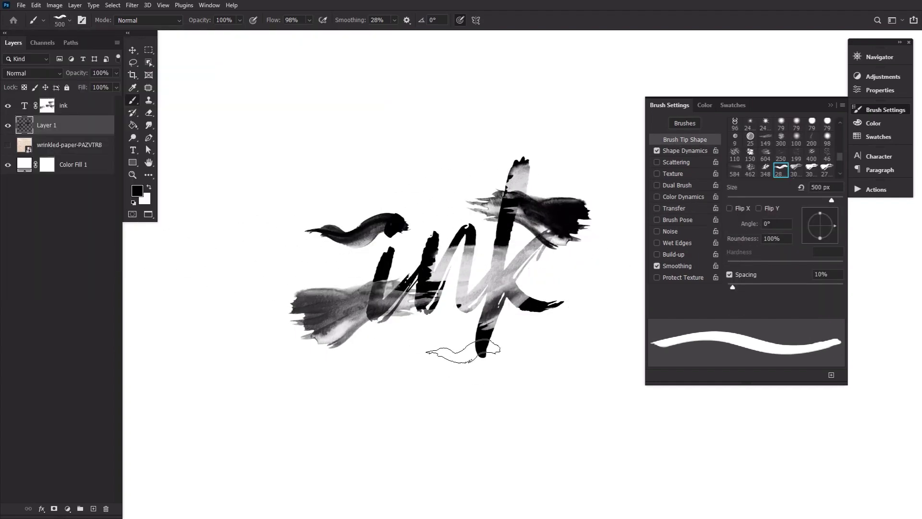
{"action": "left_click_drag", "start_coordinate": [835, 226], "coordinate": [839, 240]}
{"action": "key", "text": "bracketleft"}
{"action": "left_click", "coordinate": [524, 302]}
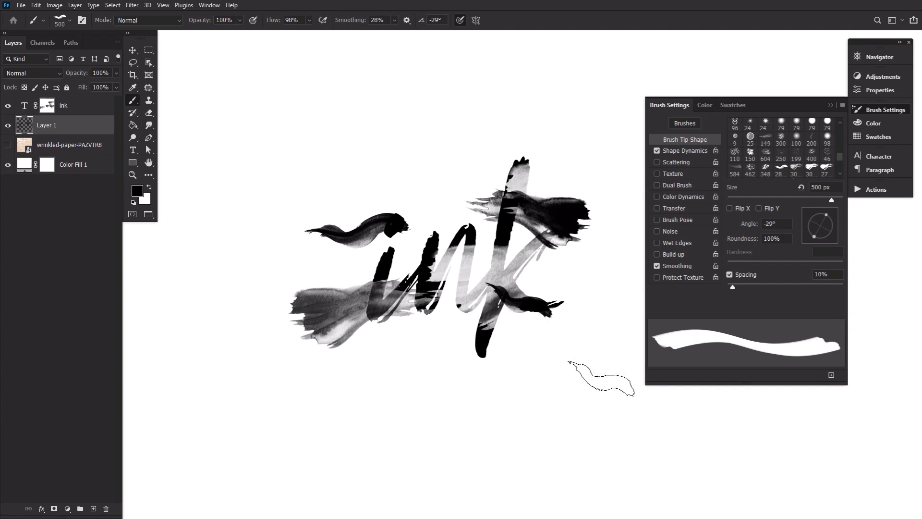
{"action": "left_click", "coordinate": [886, 110]}
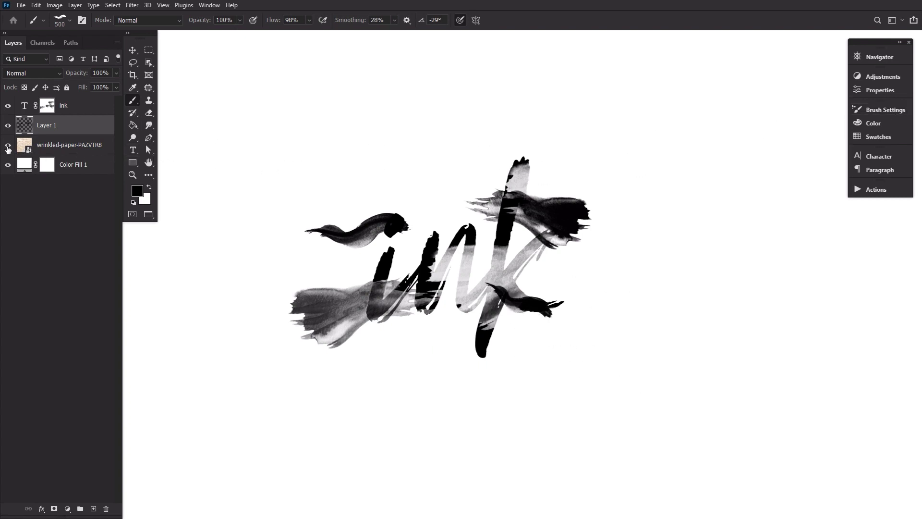
- Show the wrinkled paper layer in Pin Light blend mode, then select the ink text layer
{"action": "left_click", "coordinate": [8, 144]}
{"action": "left_click", "coordinate": [70, 151]}
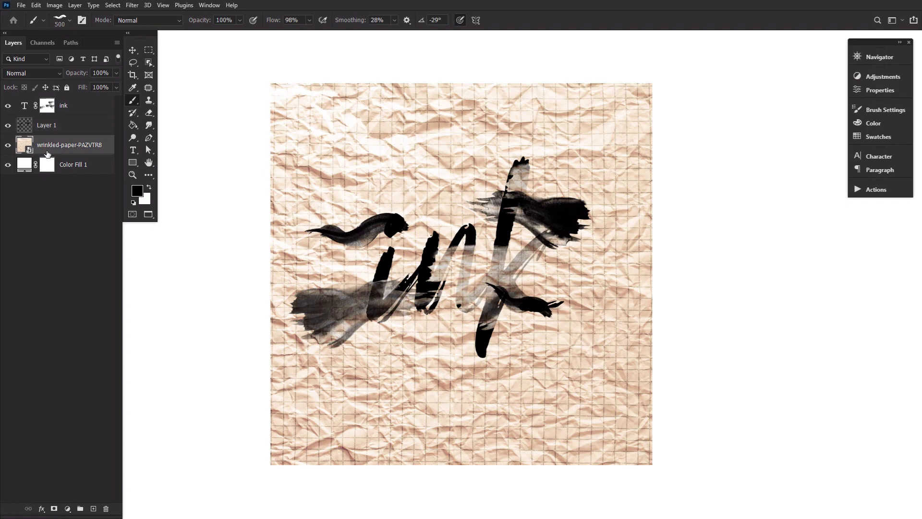
{"action": "left_click", "coordinate": [46, 74]}
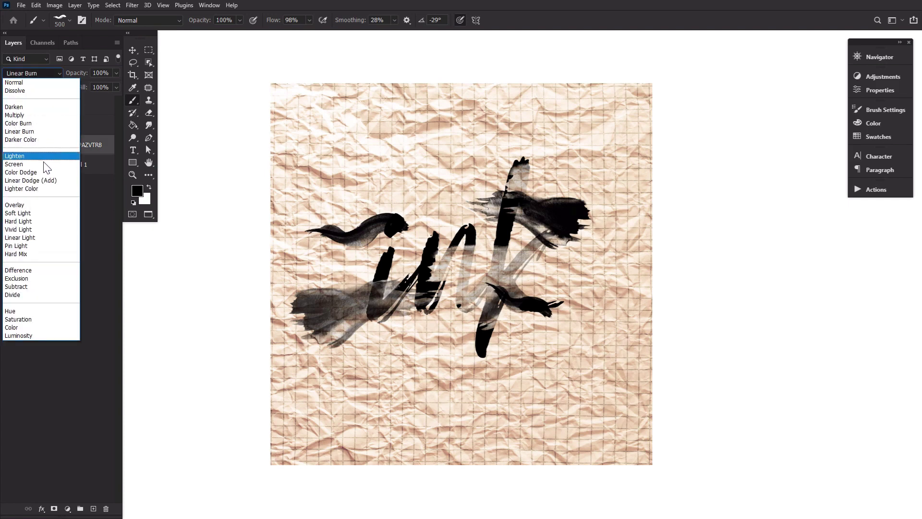
{"action": "left_click", "coordinate": [42, 245]}
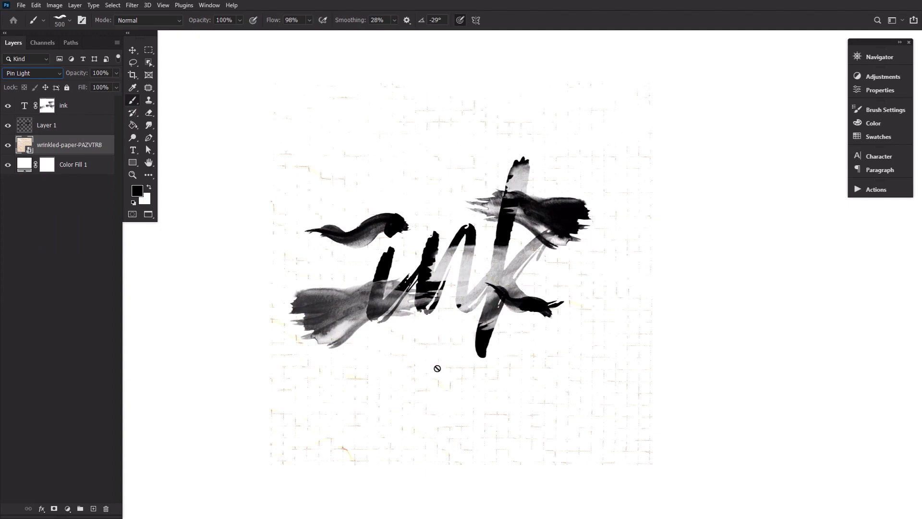
{"action": "key", "text": "ctrl+z"}
{"action": "left_click", "coordinate": [100, 106]}
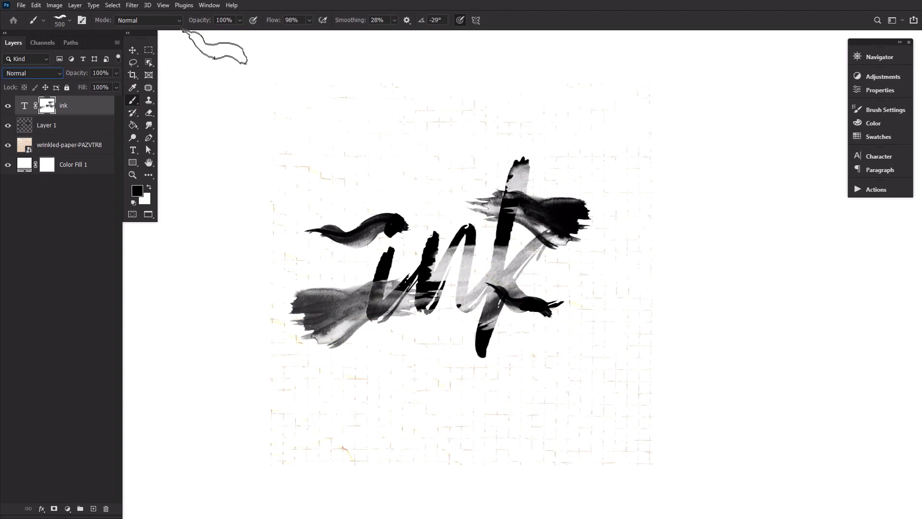
- Add a Gradient Map from the Adjustments panel using the Reds group's Red_01 preset
{"action": "left_click", "coordinate": [210, 5]}
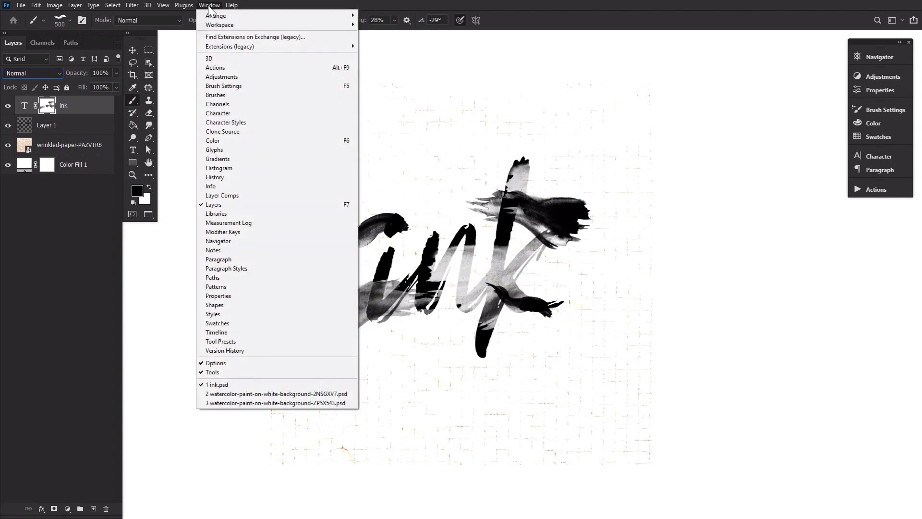
{"action": "left_click", "coordinate": [224, 77]}
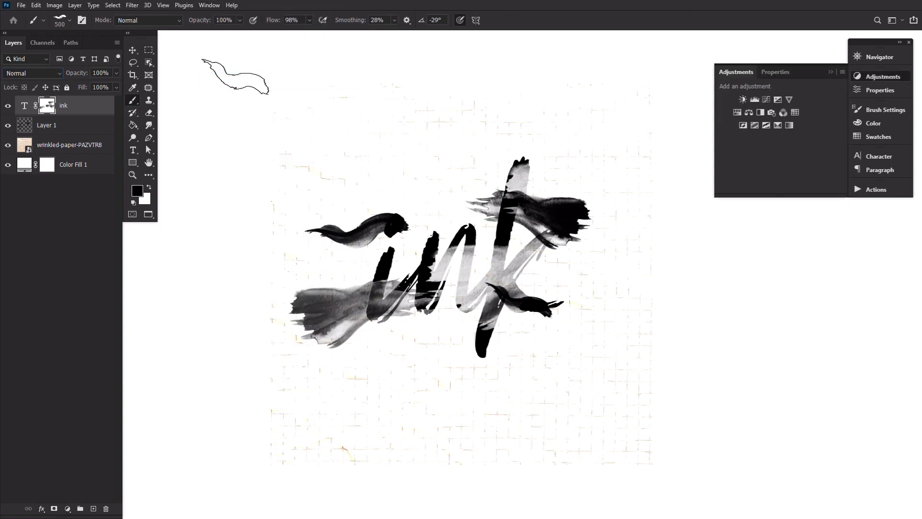
{"action": "left_click", "coordinate": [790, 124]}
{"action": "left_click", "coordinate": [771, 110]}
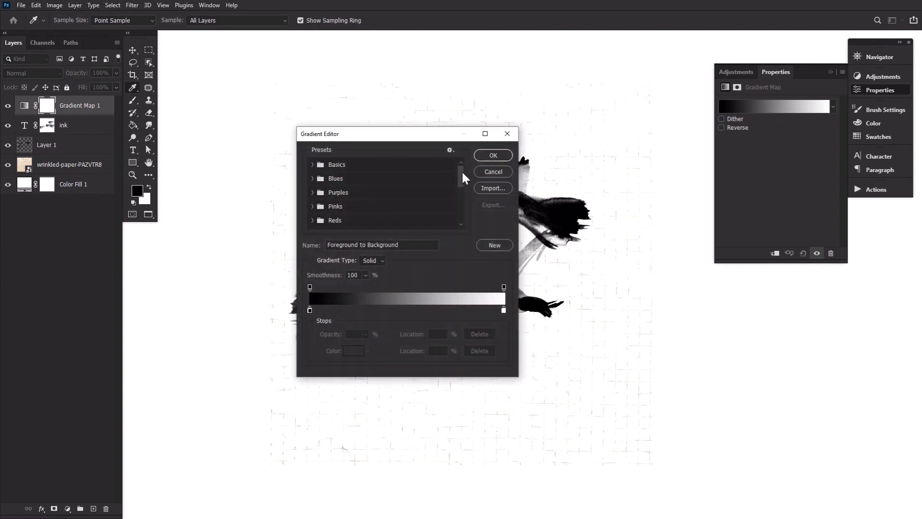
{"action": "left_click_drag", "start_coordinate": [462, 179], "coordinate": [465, 192]}
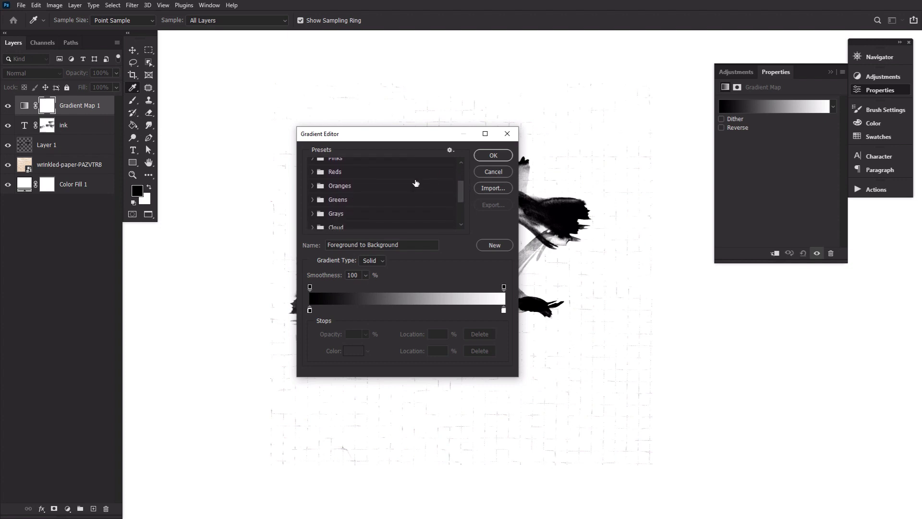
{"action": "left_click", "coordinate": [313, 174]}
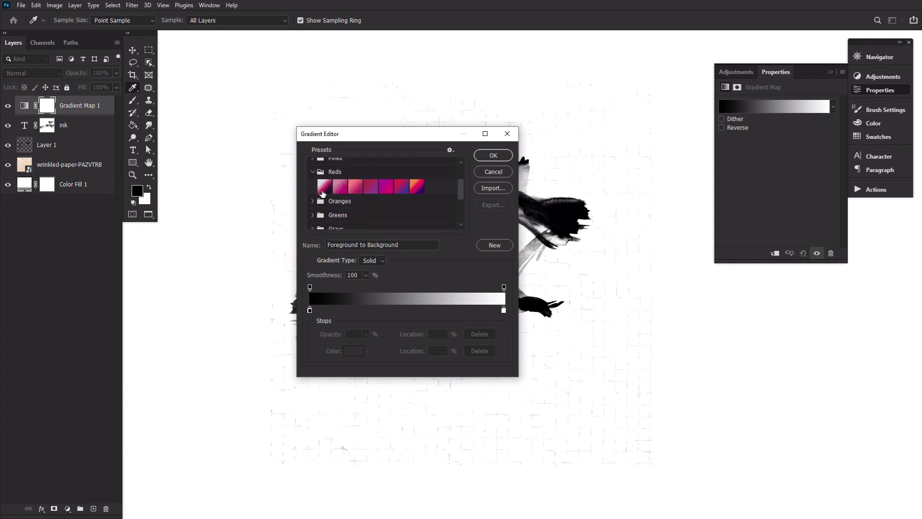
{"action": "left_click", "coordinate": [324, 186]}
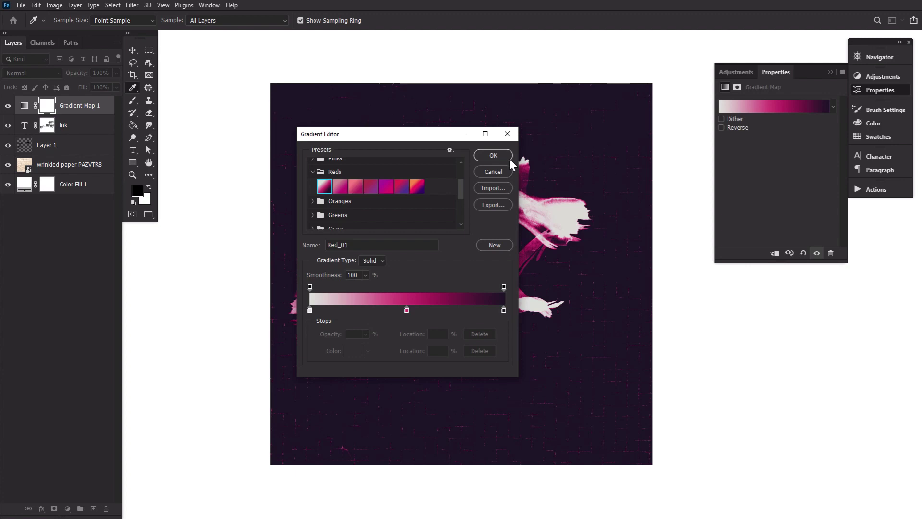
{"action": "left_click", "coordinate": [493, 155]}
{"action": "key", "text": "b"}
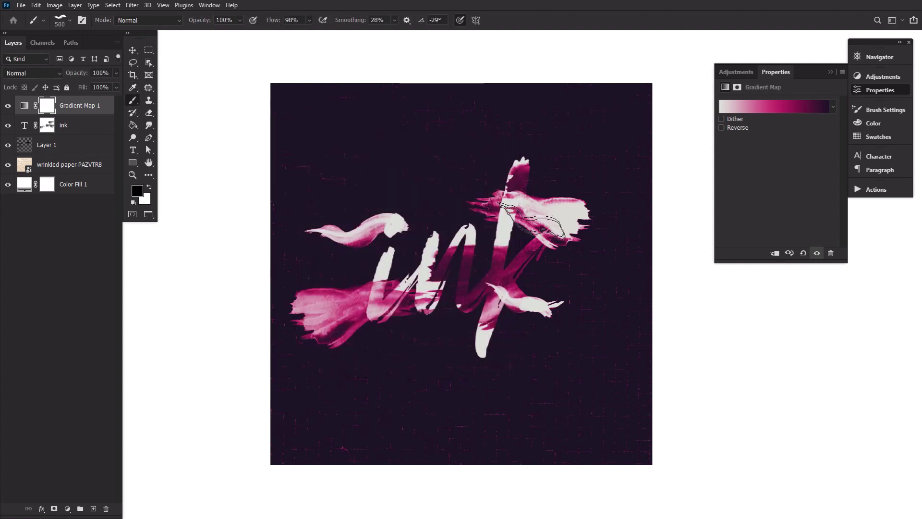